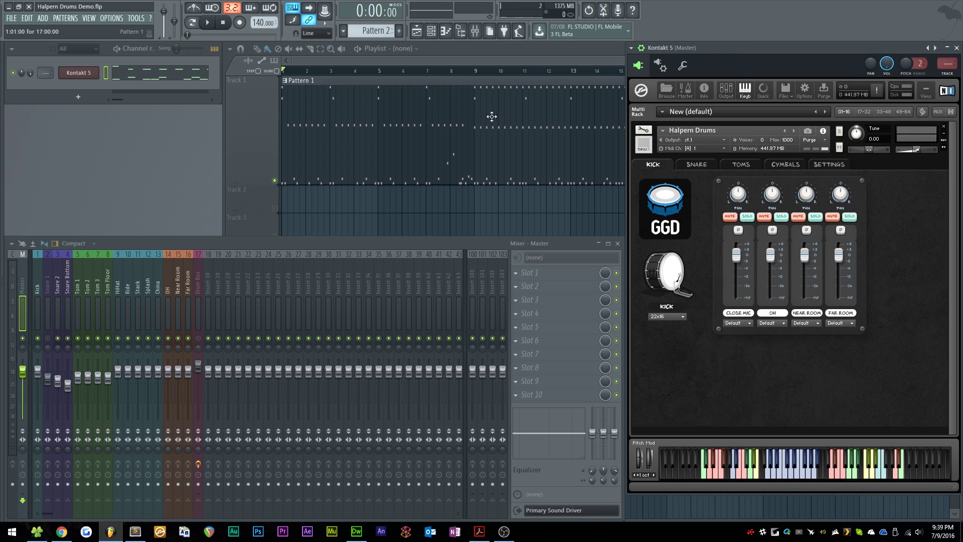
# Preview the drum pattern, then select the Kick mixer insert to check its routing.
pyautogui.press('space')
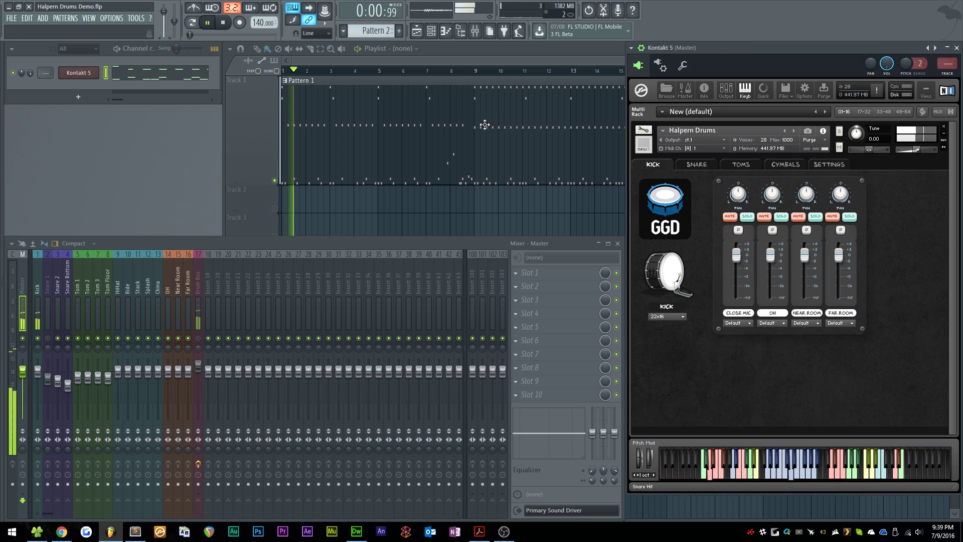
pyautogui.press('space')
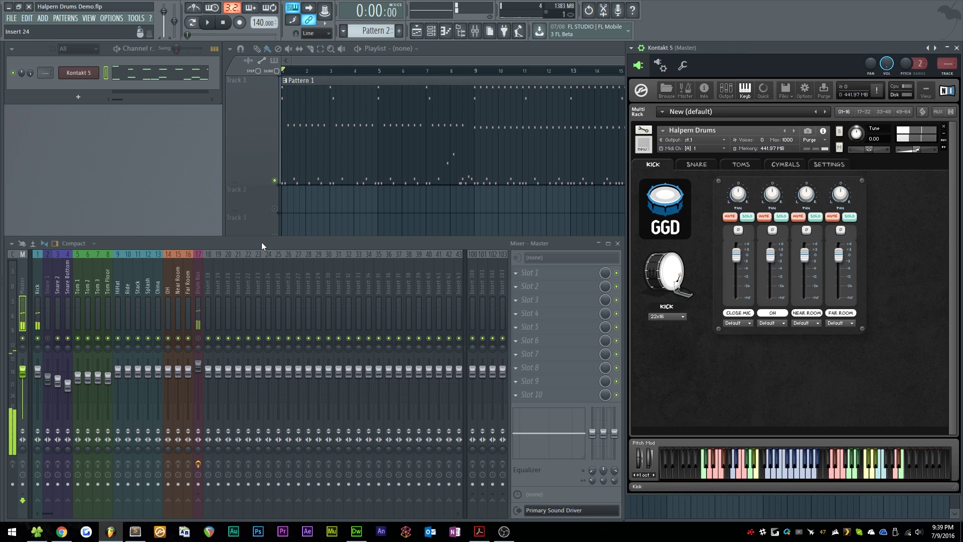
pyautogui.click(35, 293)
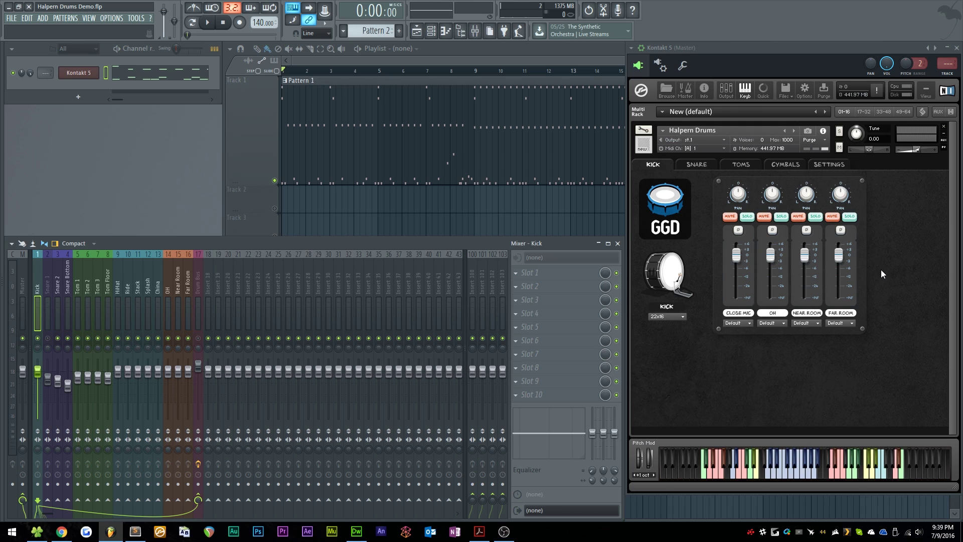
# Add 5 new stereo Kontakt output channels assigned from host output Kt. st.1 [1].
pyautogui.click(726, 91)
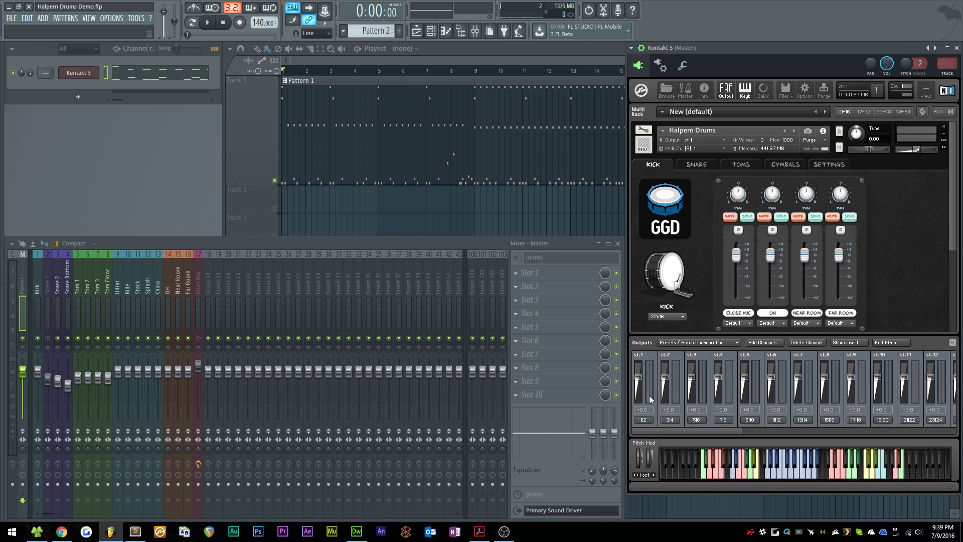
pyautogui.click(763, 344)
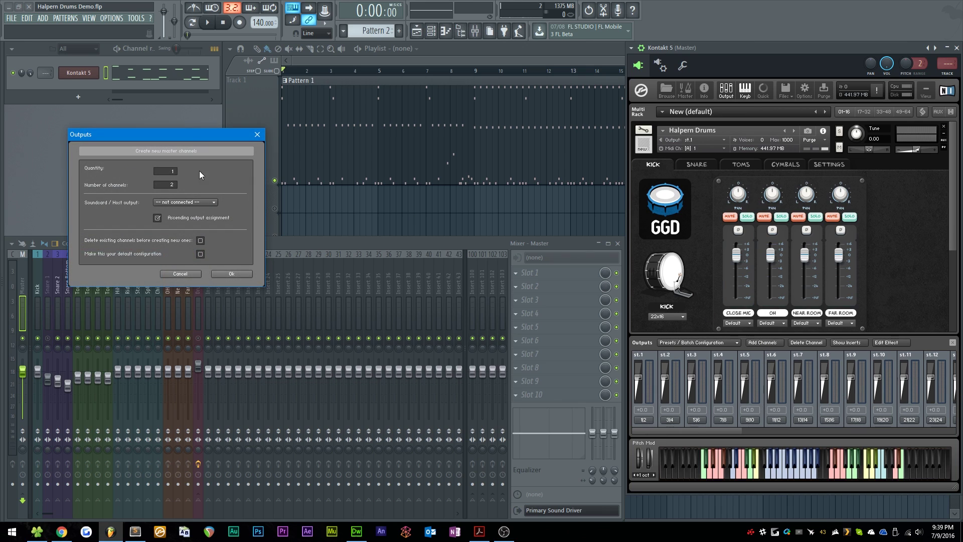
pyautogui.moveTo(204, 140); pyautogui.dragTo(754, 167)
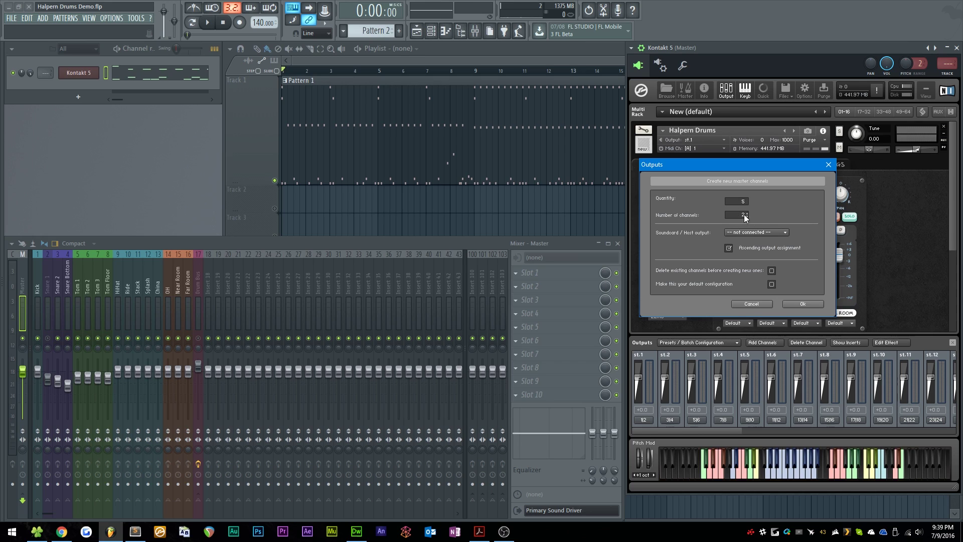
pyautogui.click(769, 232)
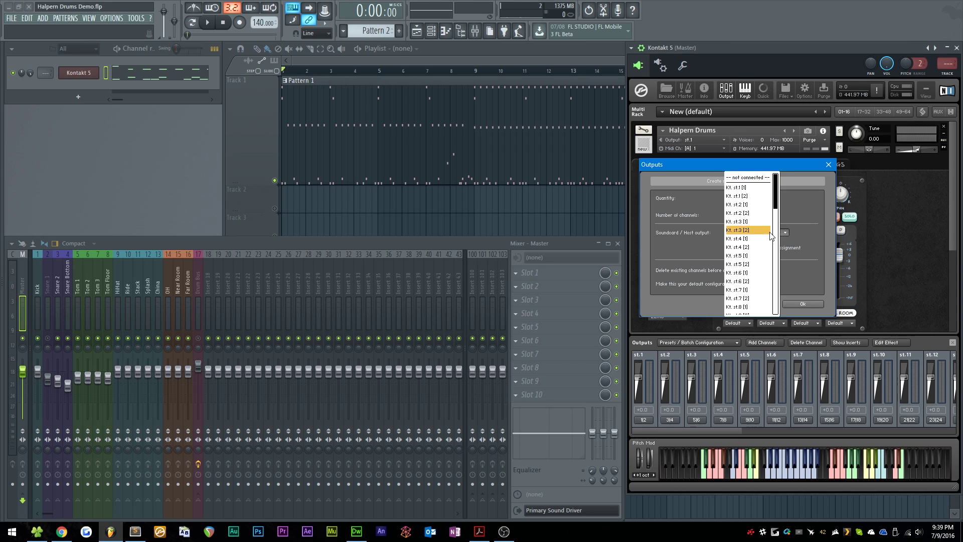
pyautogui.click(749, 188)
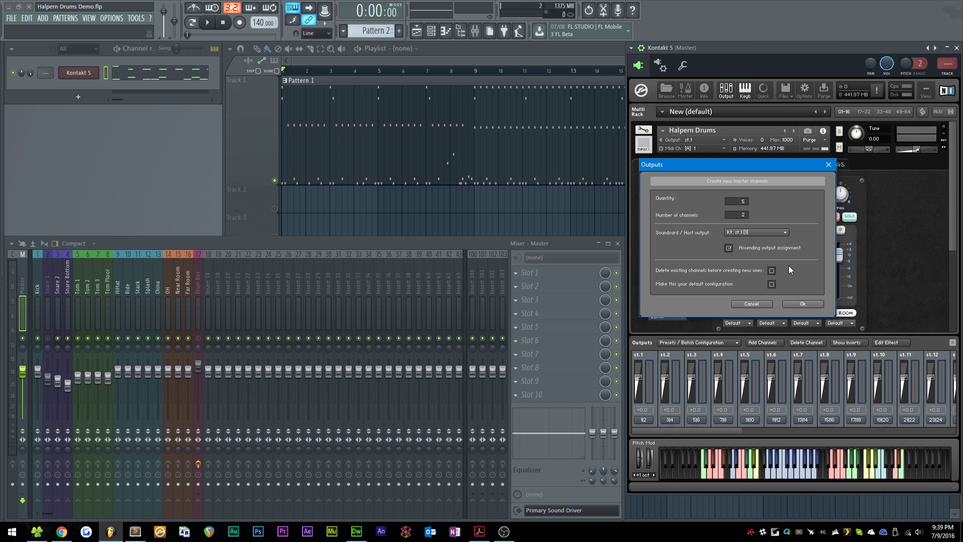
pyautogui.click(813, 305)
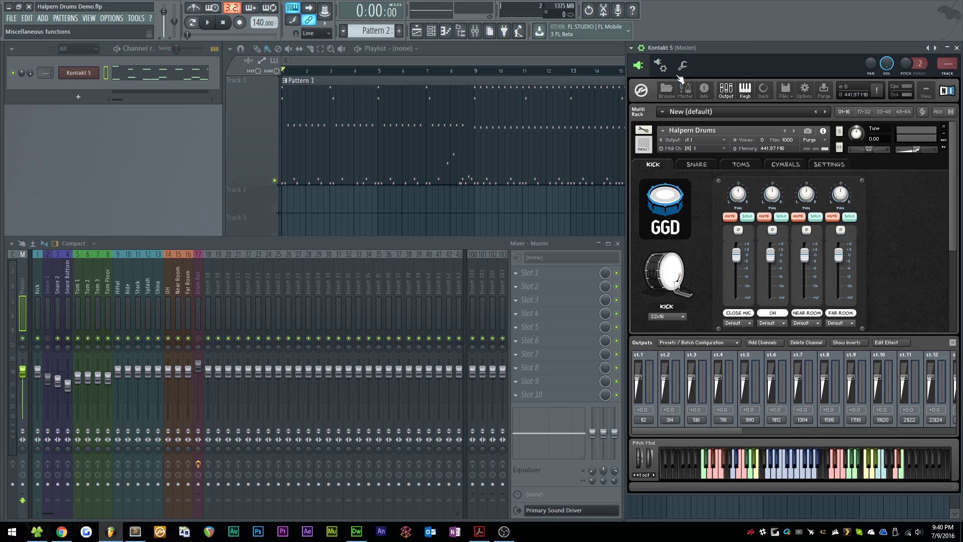
# In the wrapper's Processing settings, route Kontakt output 1 to mixer track 1.
pyautogui.click(661, 65)
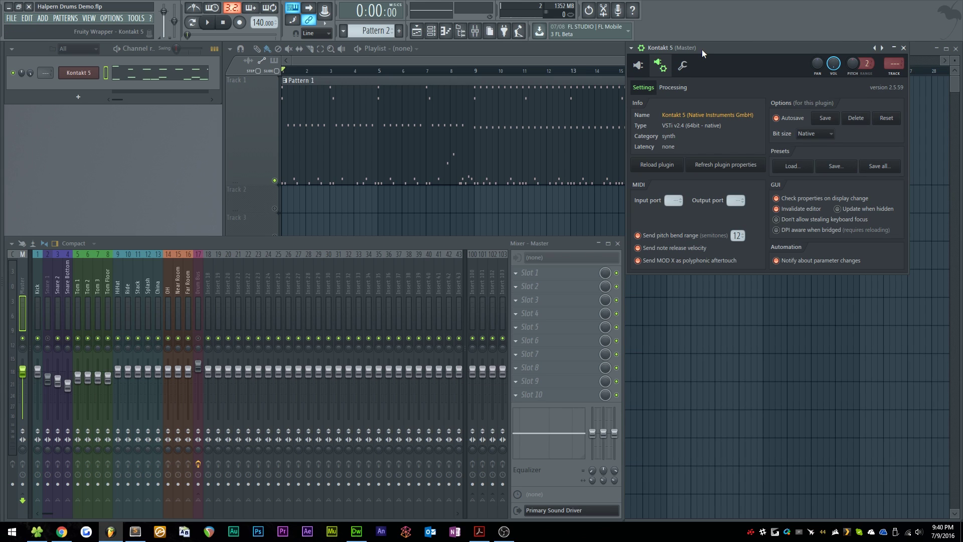
pyautogui.click(673, 88)
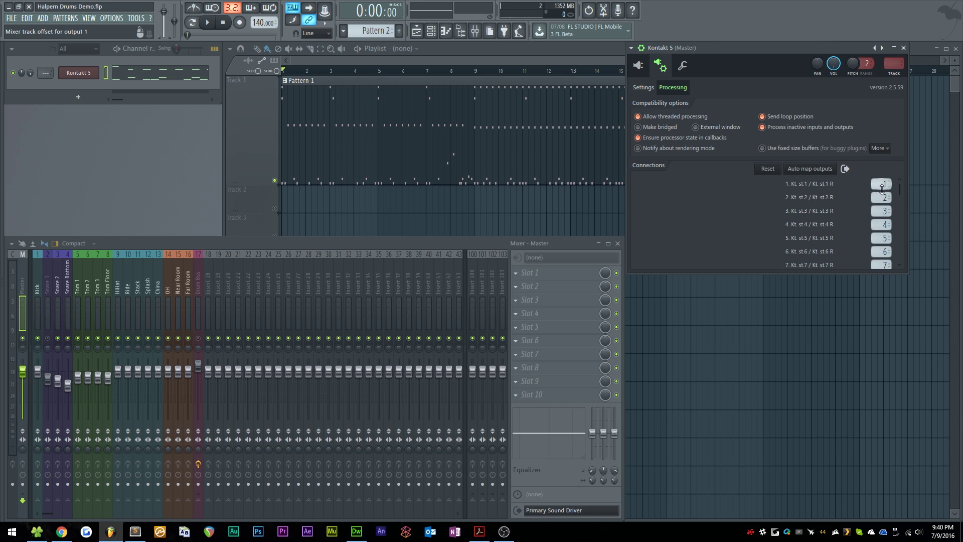
pyautogui.moveTo(881, 184); pyautogui.dragTo(881, 181)
pyautogui.scroll(-8, 825, 219)
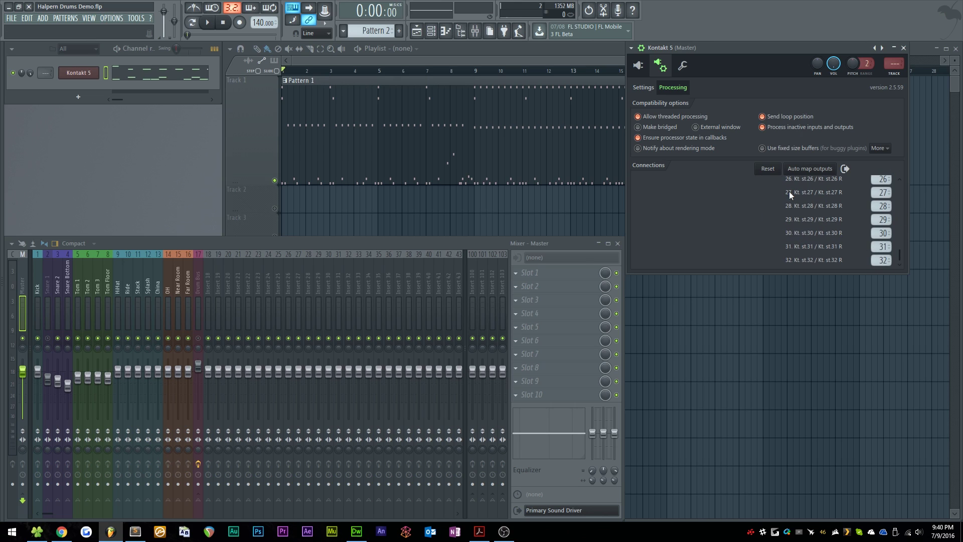
pyautogui.scroll(8, 822, 228)
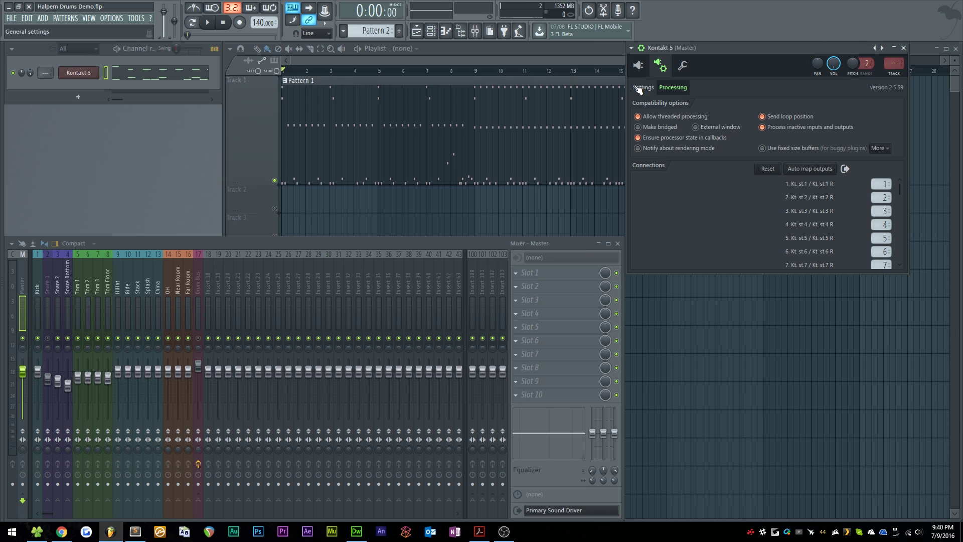
pyautogui.click(640, 67)
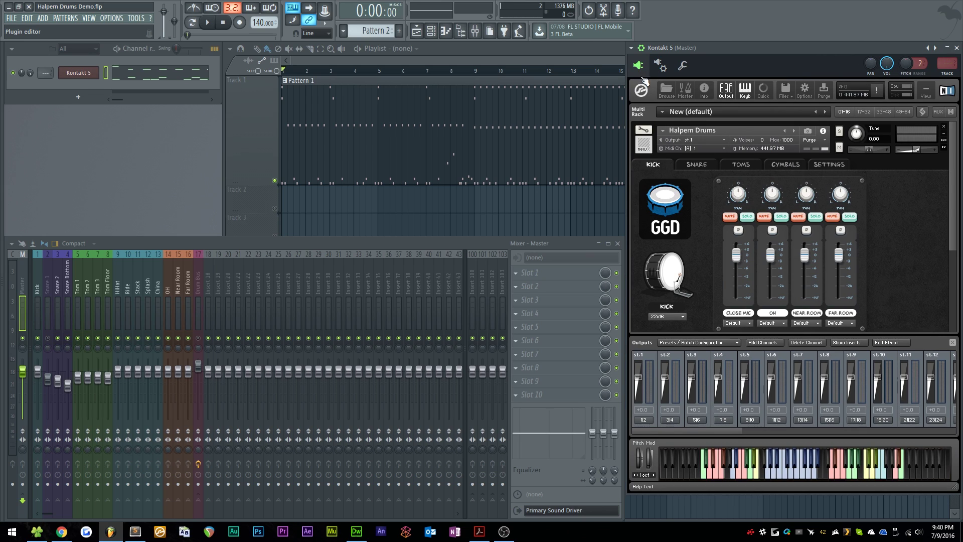
# Route the kick Close Mic to st.1 and snare Top Mic 1, Top Mic 2, Bottom to st.2–st.4.
pyautogui.click(952, 342)
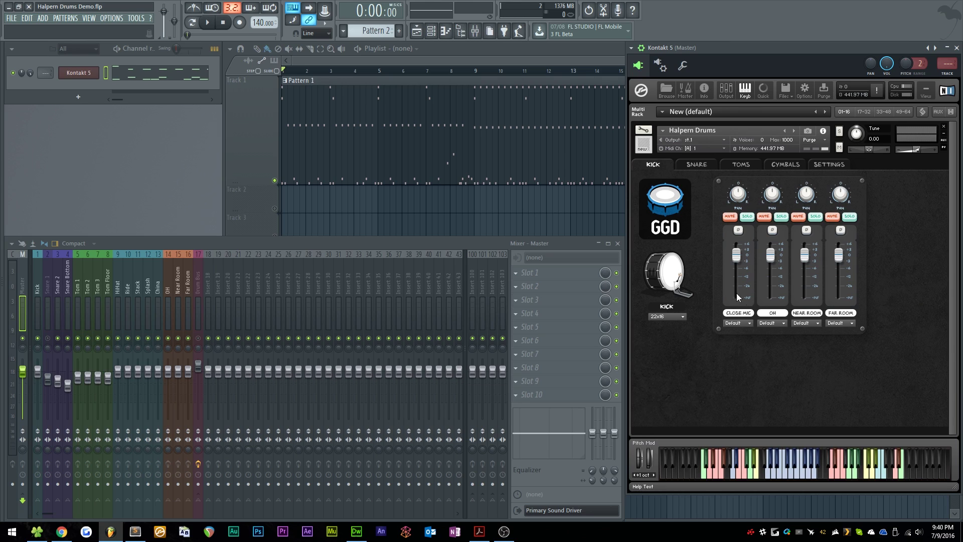
pyautogui.click(739, 324)
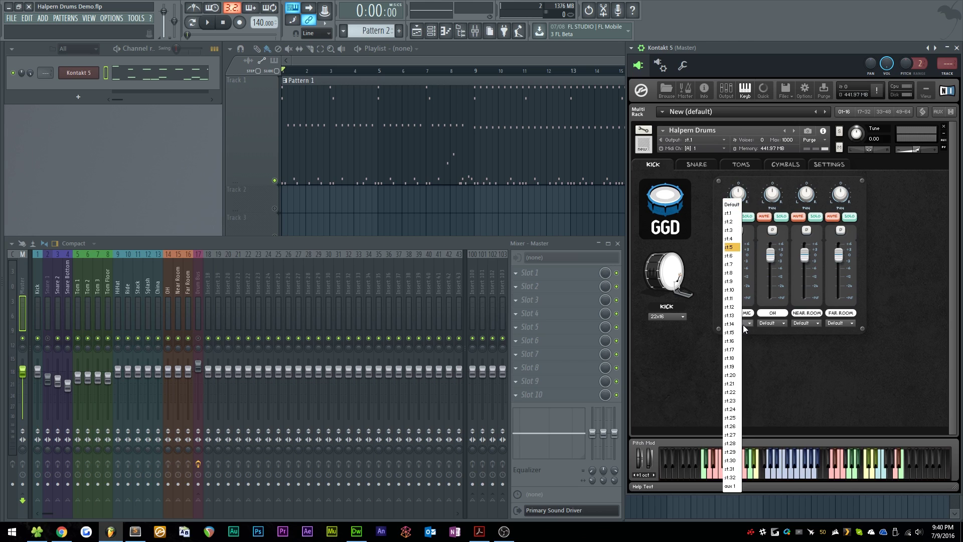
pyautogui.click(733, 221)
pyautogui.click(693, 165)
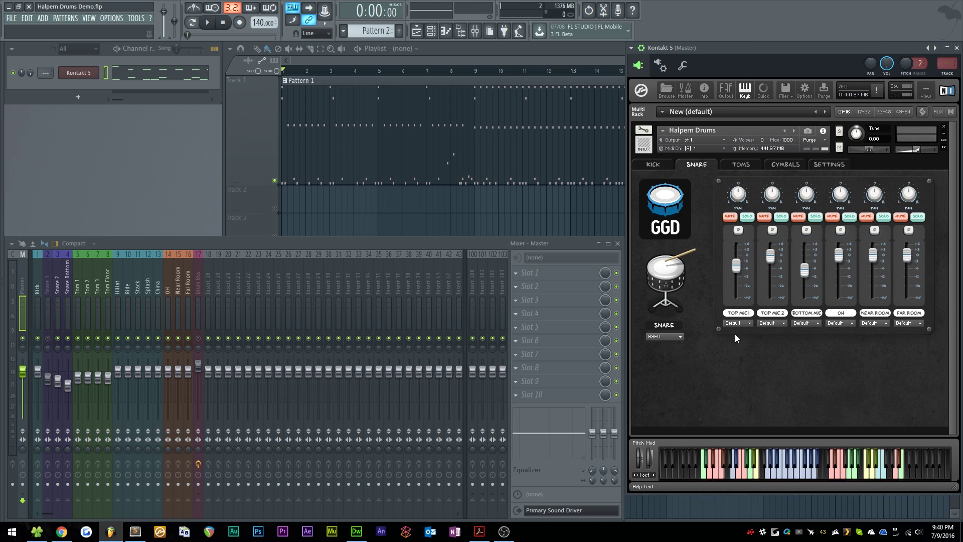
pyautogui.click(737, 323)
pyautogui.click(732, 221)
pyautogui.click(772, 324)
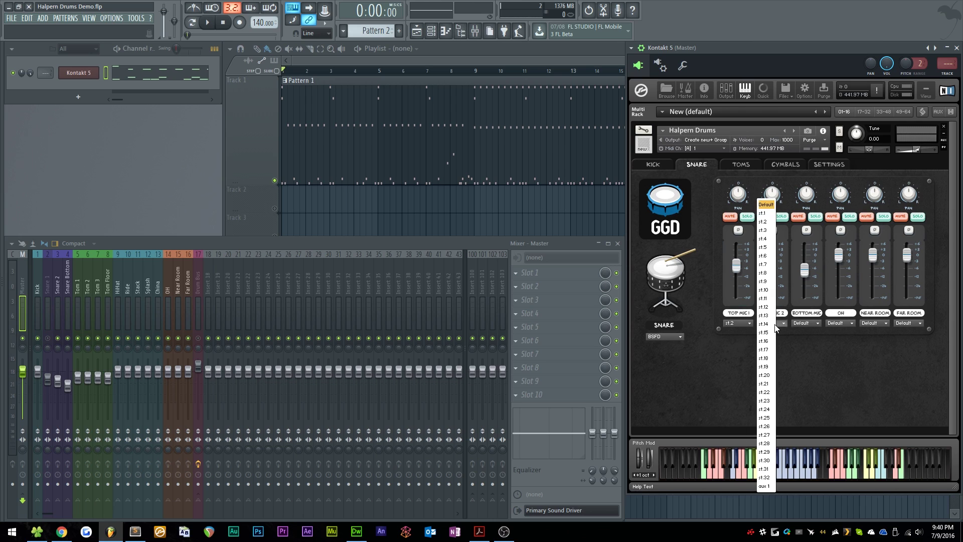
pyautogui.click(767, 230)
pyautogui.click(815, 322)
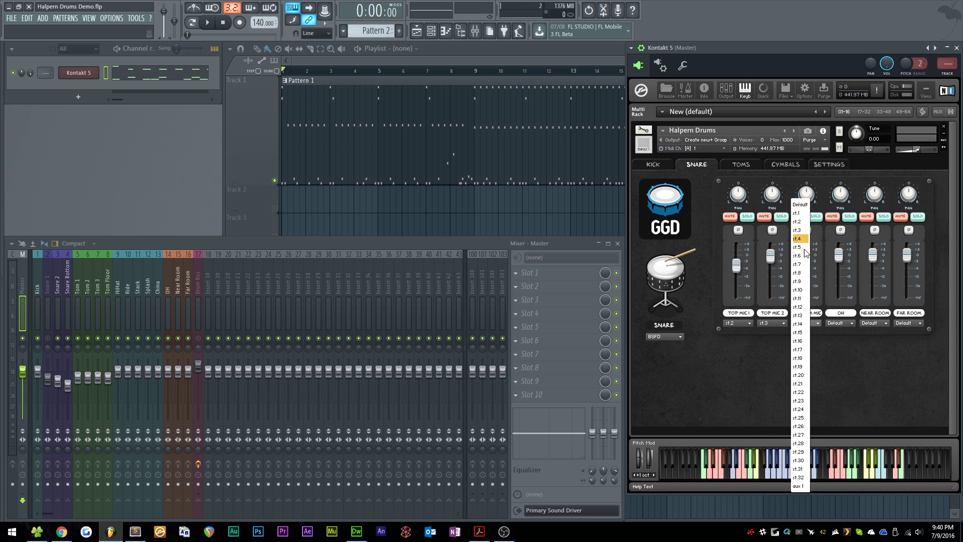
pyautogui.click(802, 239)
# Try the snare OH mic on st.5, then reset its output to Default.
pyautogui.click(837, 323)
pyautogui.click(835, 247)
pyautogui.click(875, 322)
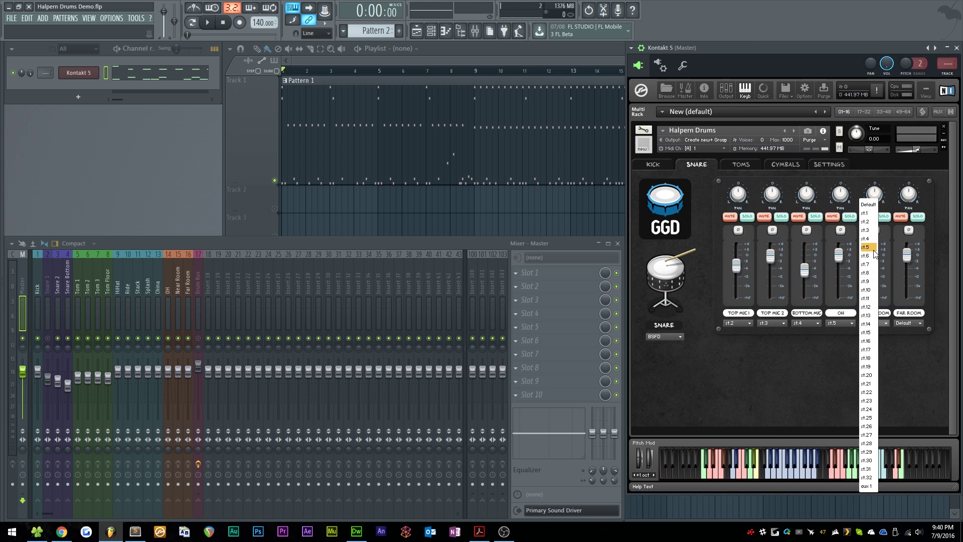
pyautogui.click(842, 319)
pyautogui.click(845, 323)
pyautogui.click(835, 246)
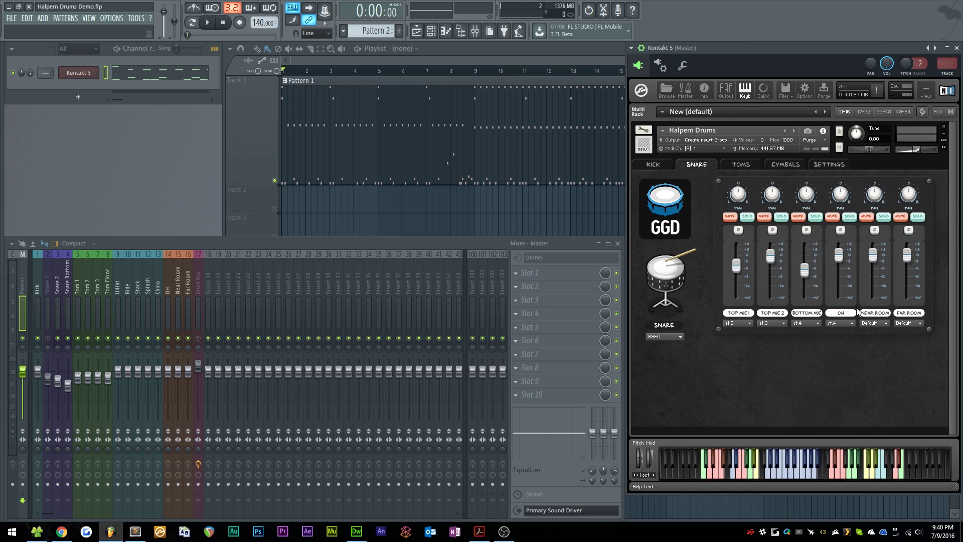
pyautogui.click(851, 323)
pyautogui.click(835, 205)
pyautogui.click(838, 323)
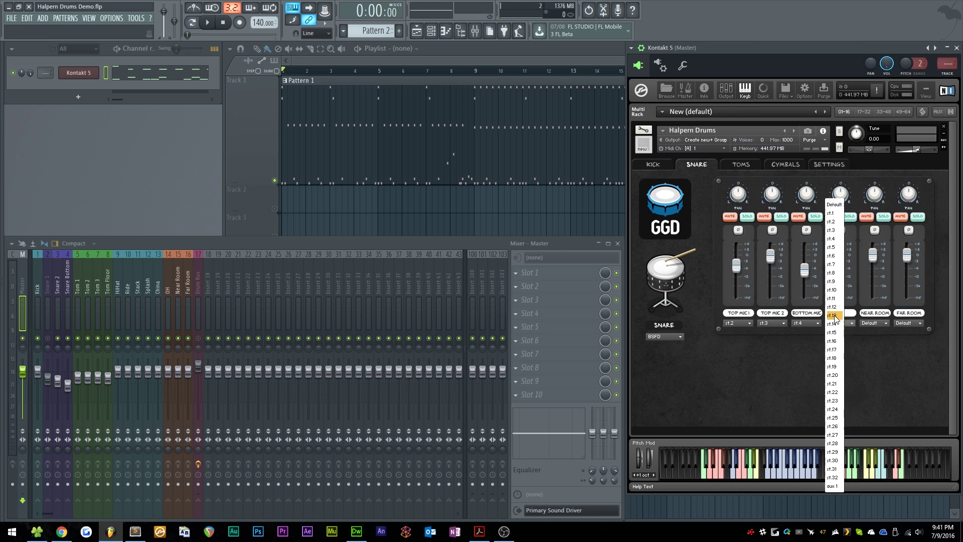
# Send the snare OH, Near Room and Far Room mics to st.14, st.15 and st.16.
pyautogui.click(835, 324)
pyautogui.click(874, 323)
pyautogui.click(875, 332)
pyautogui.click(906, 323)
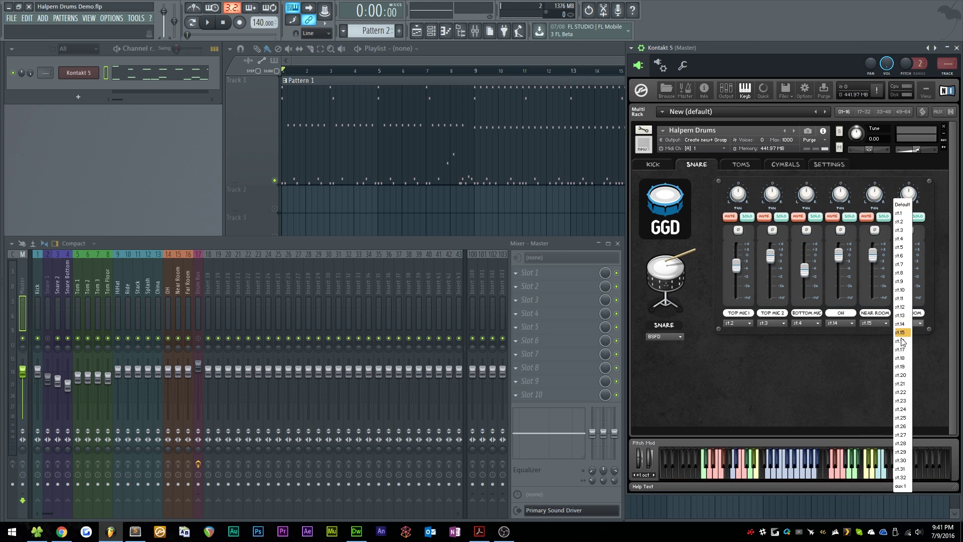
pyautogui.click(900, 341)
# Route the Rack 1, Rack 2, Floor 1 and Floor 2 tom mics to st.5–st.8.
pyautogui.click(741, 165)
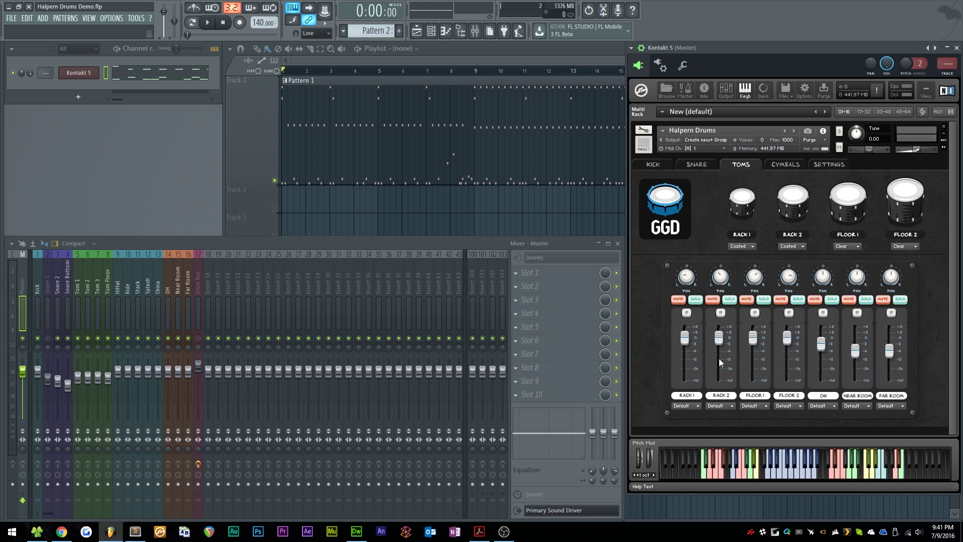
pyautogui.click(693, 409)
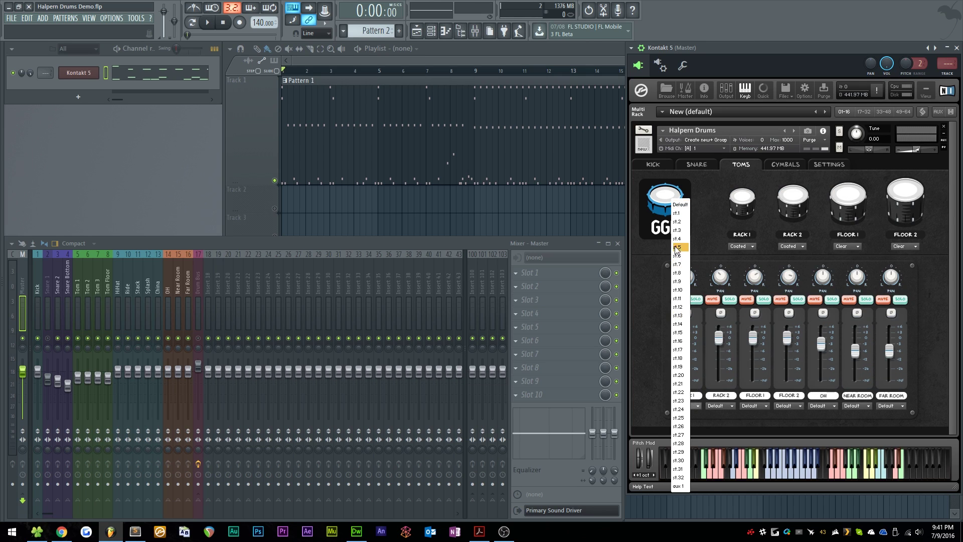
pyautogui.click(681, 251)
pyautogui.click(721, 406)
pyautogui.click(715, 256)
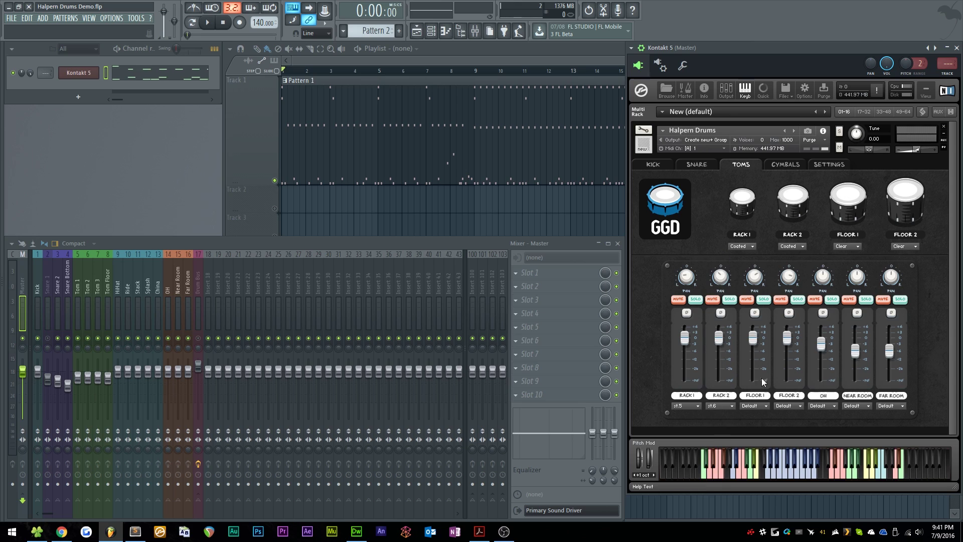
pyautogui.click(754, 406)
pyautogui.click(747, 264)
pyautogui.click(788, 407)
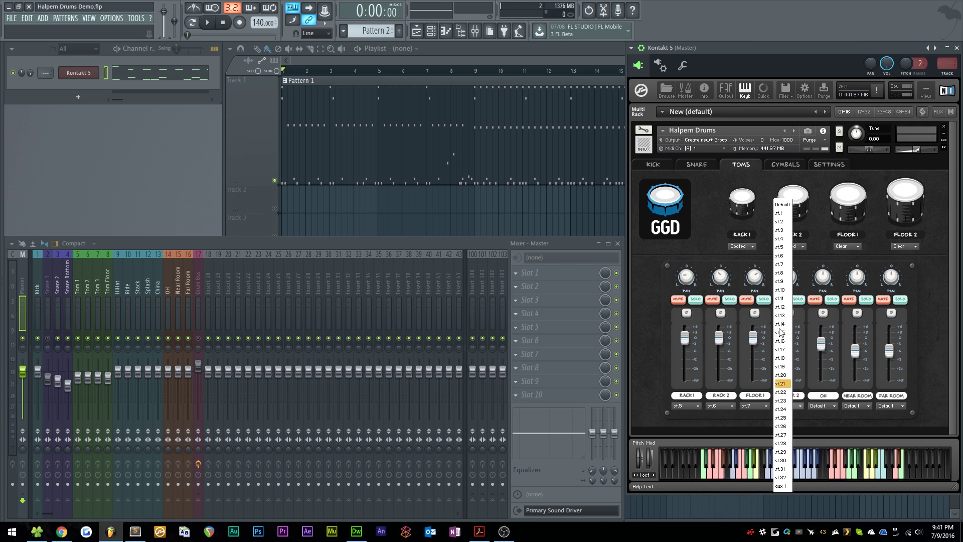
pyautogui.click(780, 273)
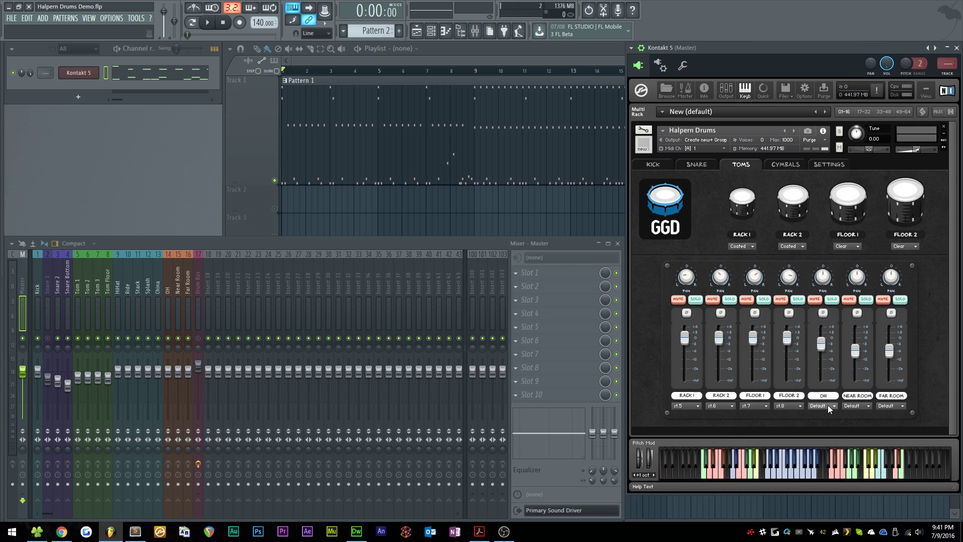
# Send the tom OH mic to st.14 and Near Room to st.15, and set the Far Room output.
pyautogui.click(828, 405)
pyautogui.click(817, 323)
pyautogui.click(859, 406)
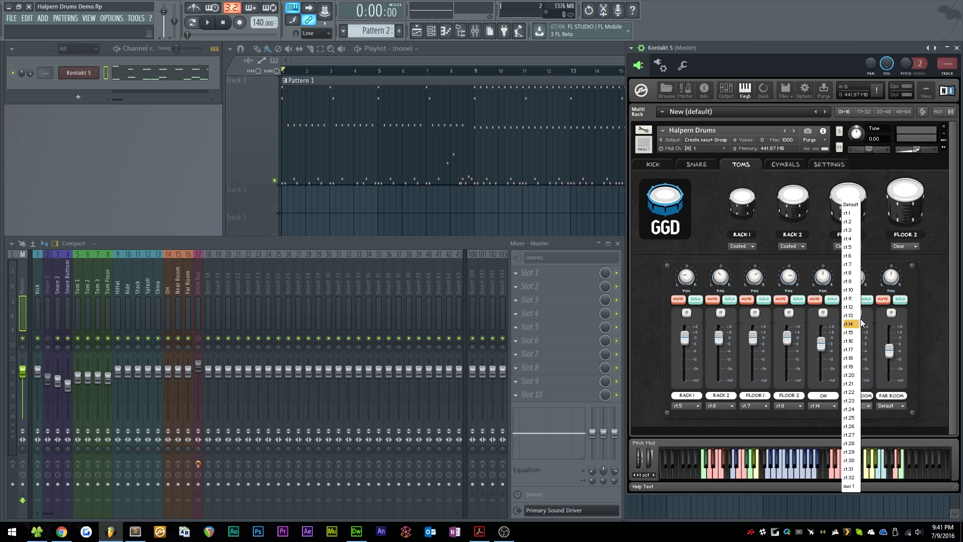
pyautogui.click(850, 332)
pyautogui.click(890, 405)
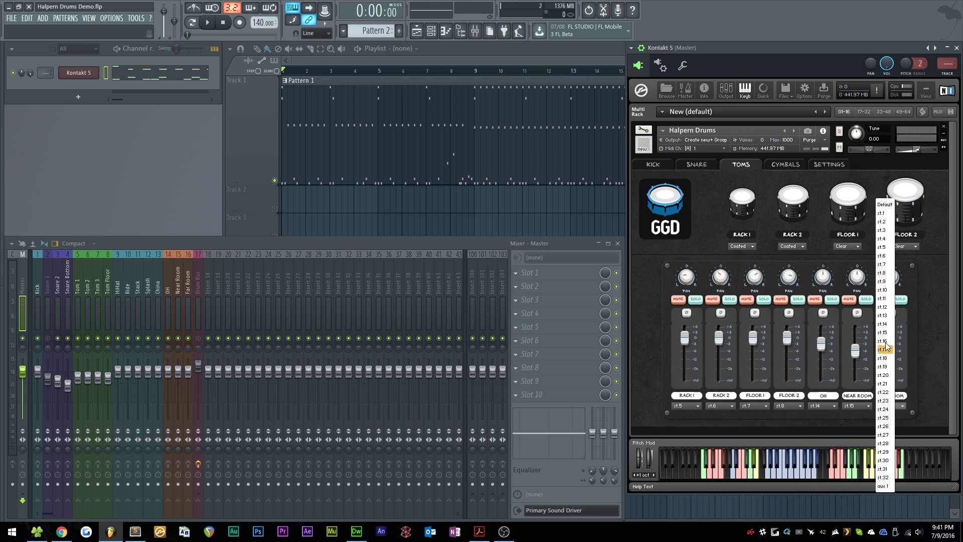
pyautogui.click(886, 349)
pyautogui.click(786, 164)
pyautogui.click(675, 406)
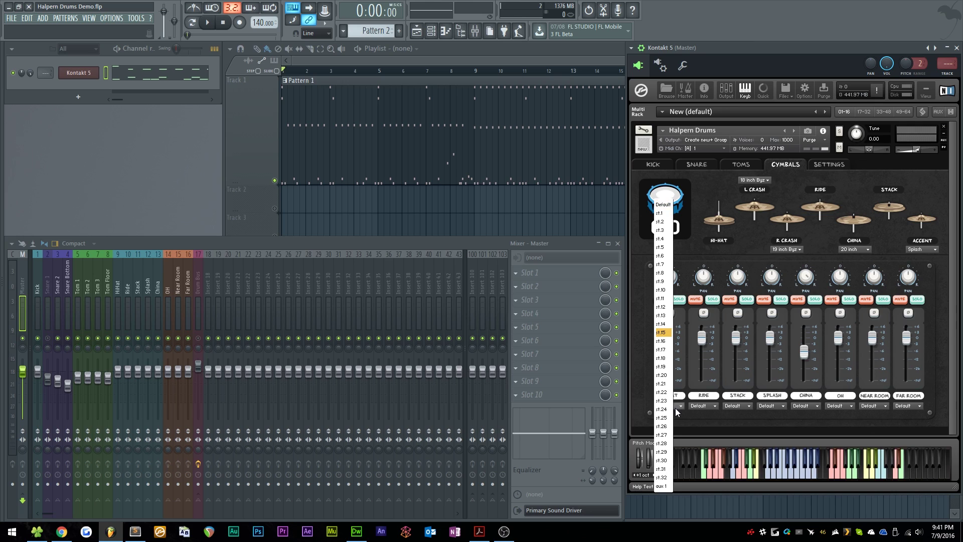
# Route the Hi-Hat, Ride, Stack, Splash and China mics to st.9–st.13.
pyautogui.click(661, 281)
pyautogui.click(703, 406)
pyautogui.click(697, 290)
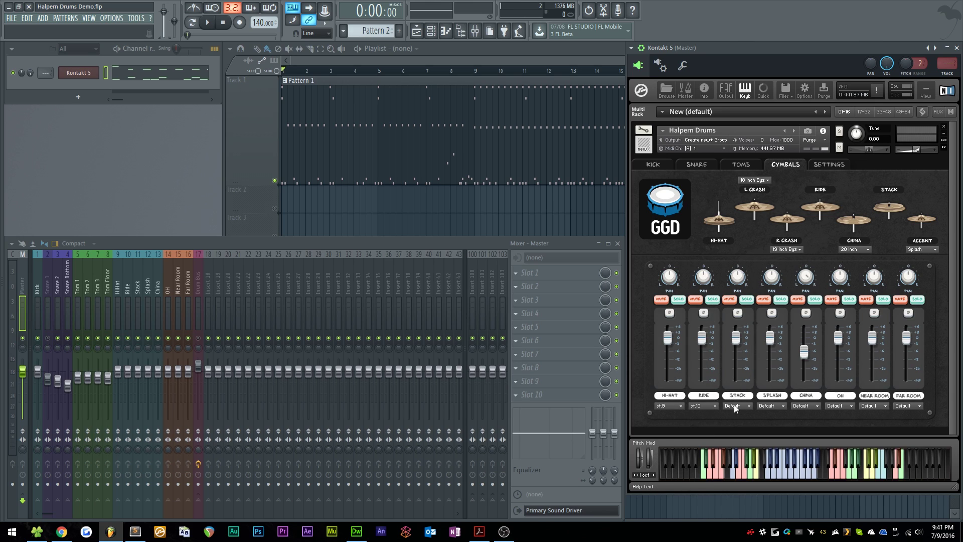
pyautogui.click(735, 407)
pyautogui.click(733, 298)
pyautogui.click(771, 406)
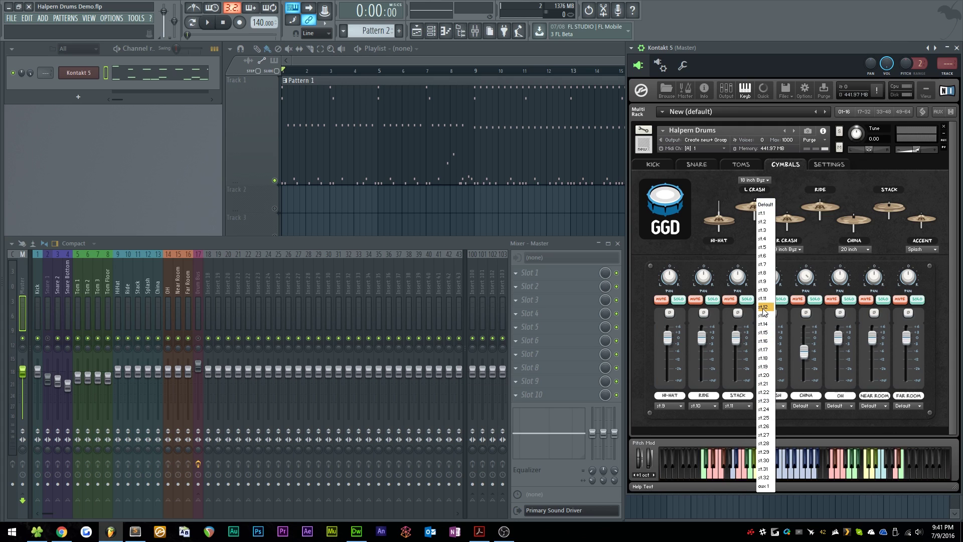
pyautogui.click(763, 306)
pyautogui.click(805, 406)
pyautogui.click(799, 315)
# Send the cymbal OH, Near Room and Far Room mics to st.14, st.15 and st.16.
pyautogui.click(839, 405)
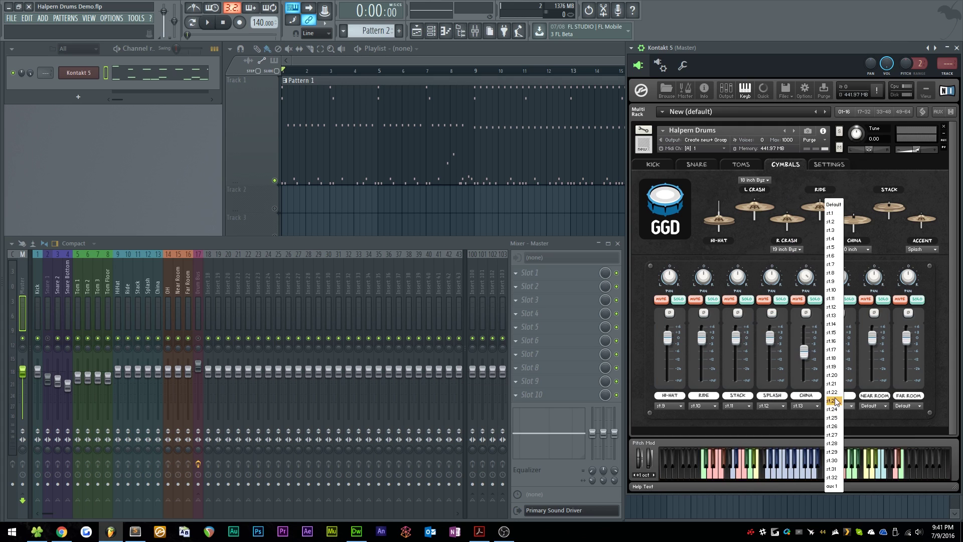
pyautogui.click(840, 324)
pyautogui.click(873, 405)
pyautogui.click(873, 332)
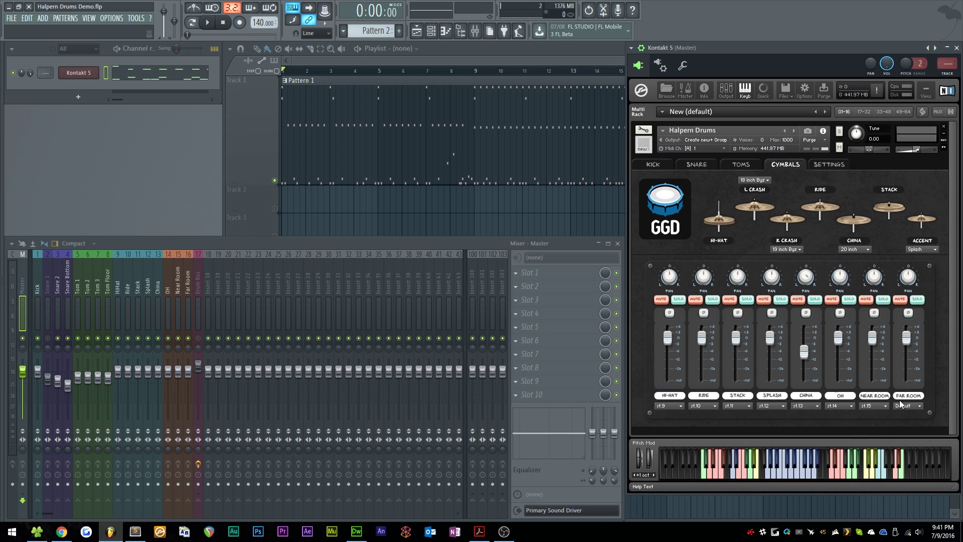
pyautogui.click(900, 405)
pyautogui.click(906, 340)
pyautogui.click(654, 165)
# Send the kick OH, Near Room and Far Room mics to st.14, st.15 and st.16.
pyautogui.click(767, 323)
pyautogui.click(768, 324)
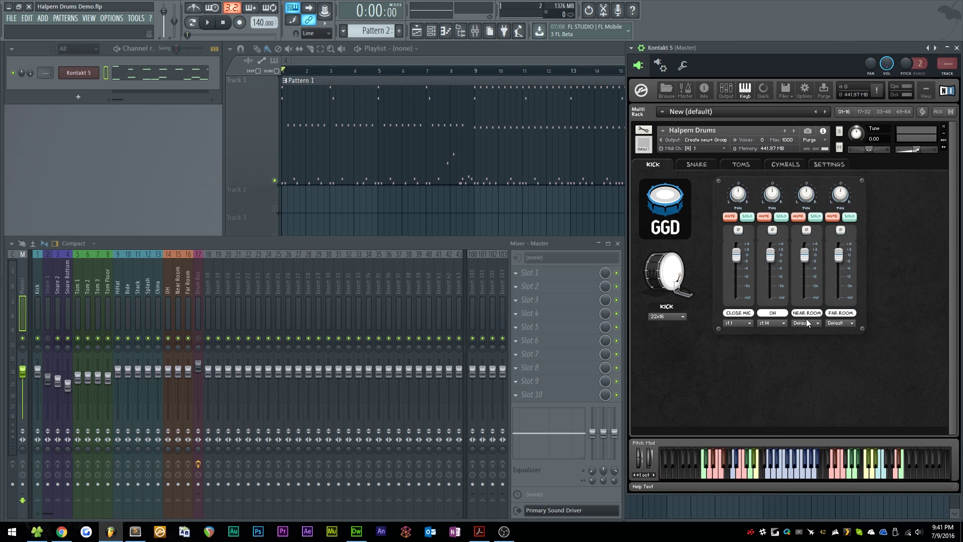
pyautogui.click(807, 322)
pyautogui.click(799, 334)
pyautogui.click(841, 322)
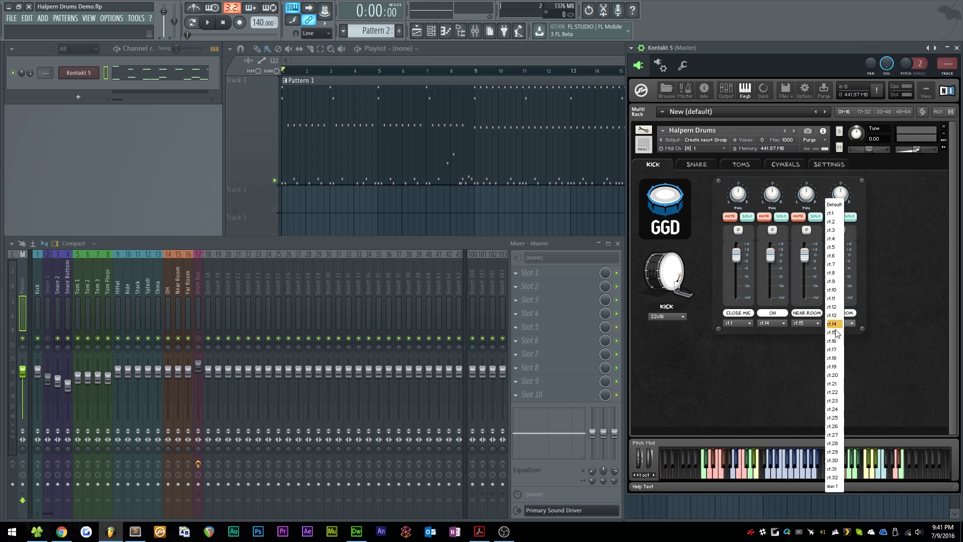
# Select the run of drum mixer tracks from Kick to the Drum Bus.
pyautogui.click(835, 341)
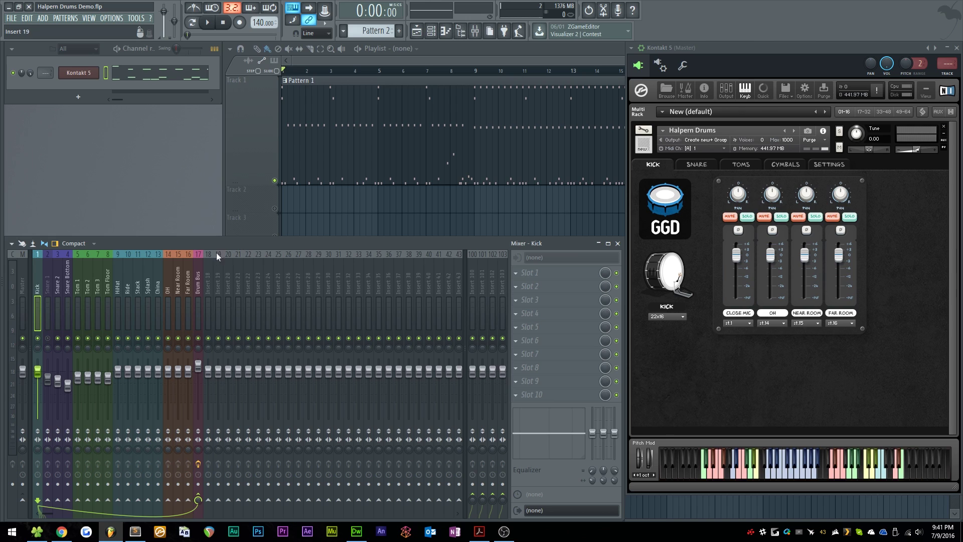
pyautogui.click(200, 284)
pyautogui.moveTo(200, 290)
pyautogui.mouseDown()
pyautogui.moveTo(42, 289)
pyautogui.moveTo(188, 282)
pyautogui.mouseUp()
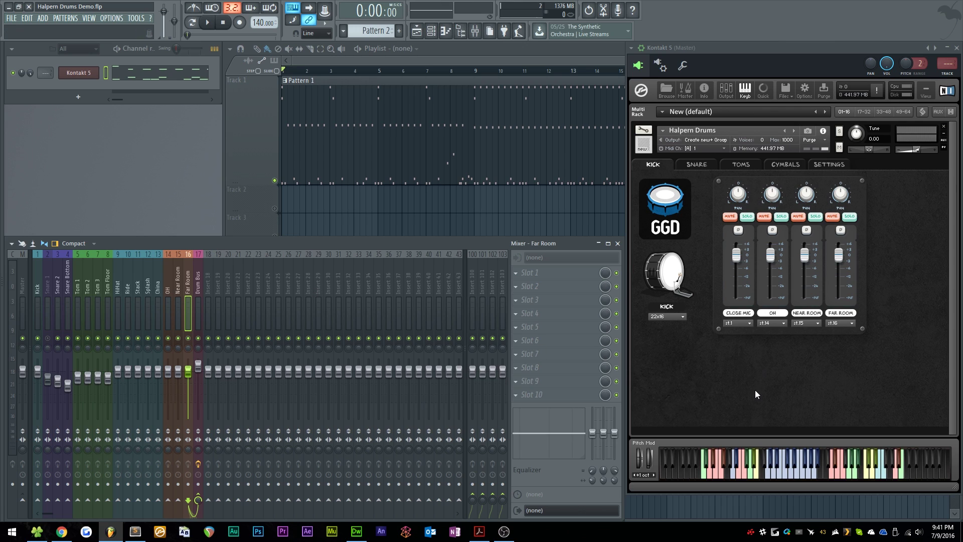
# Audition the drums while muting snare Top Mic 2 and briefly soloing the snare OH mic.
pyautogui.press('space')
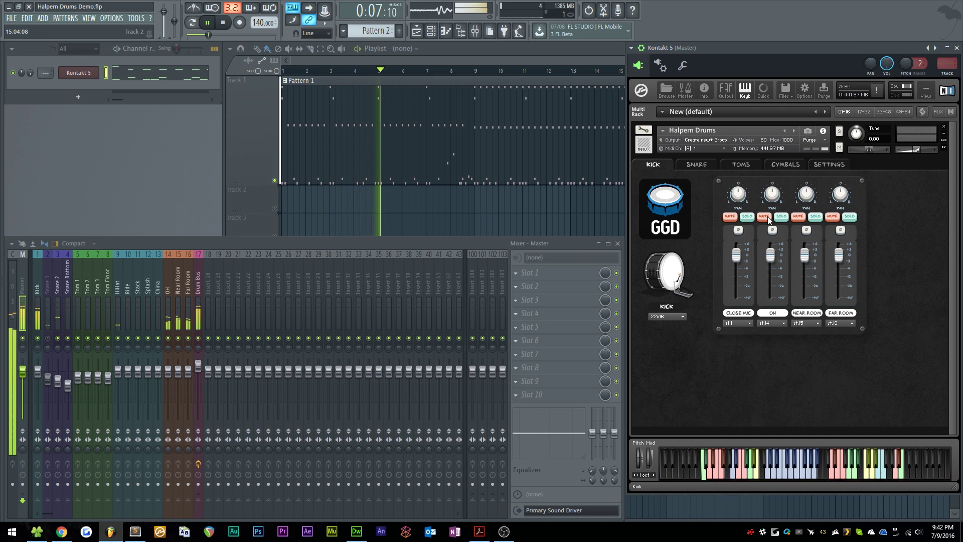
pyautogui.click(696, 164)
pyautogui.click(765, 218)
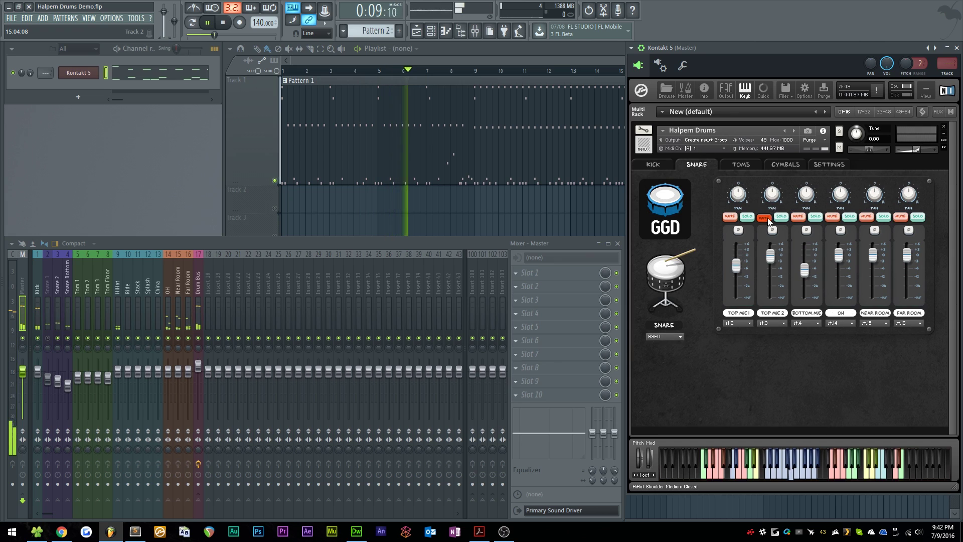
pyautogui.click(848, 218)
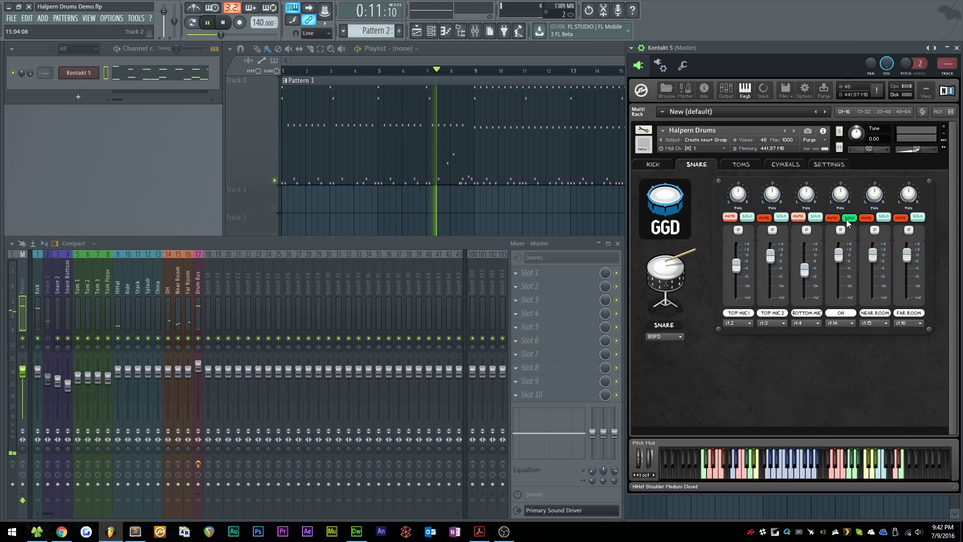
pyautogui.click(848, 219)
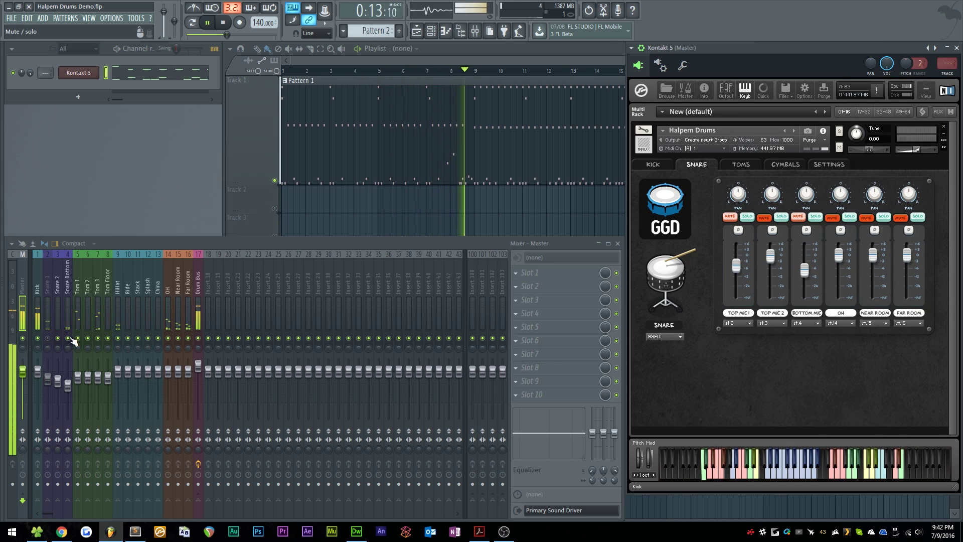
pyautogui.press('space')
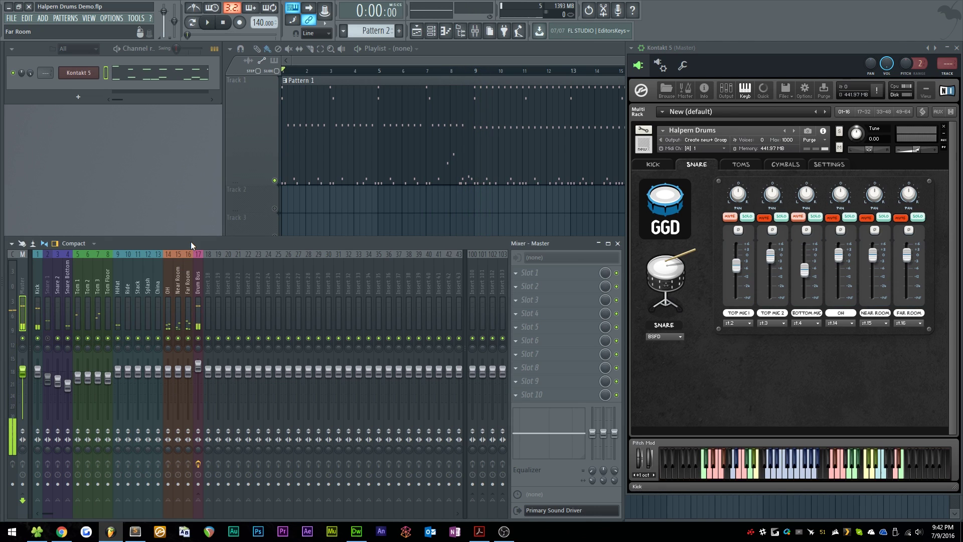